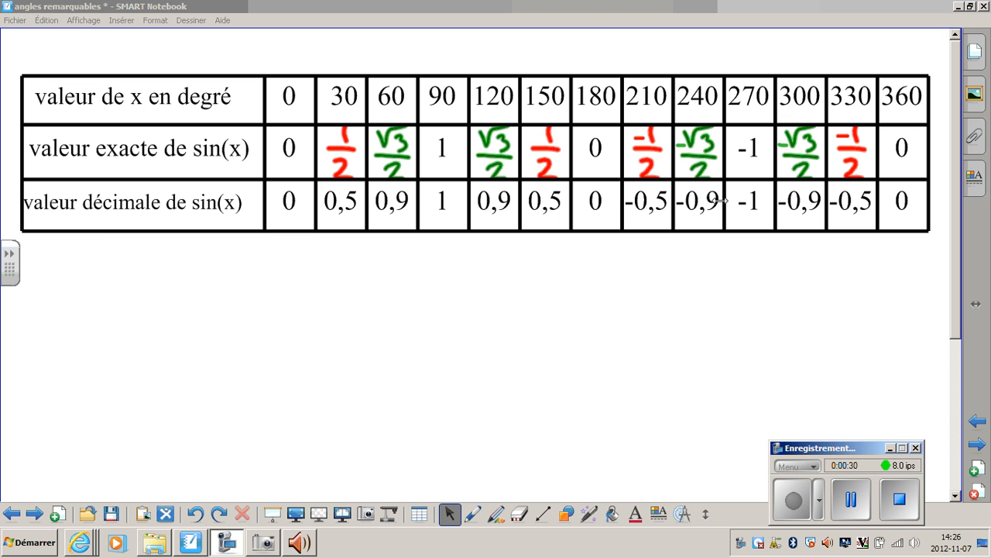
Open The Geometer's Sketchpad and create a Cartesian plane in the blank sketch
click(39, 544)
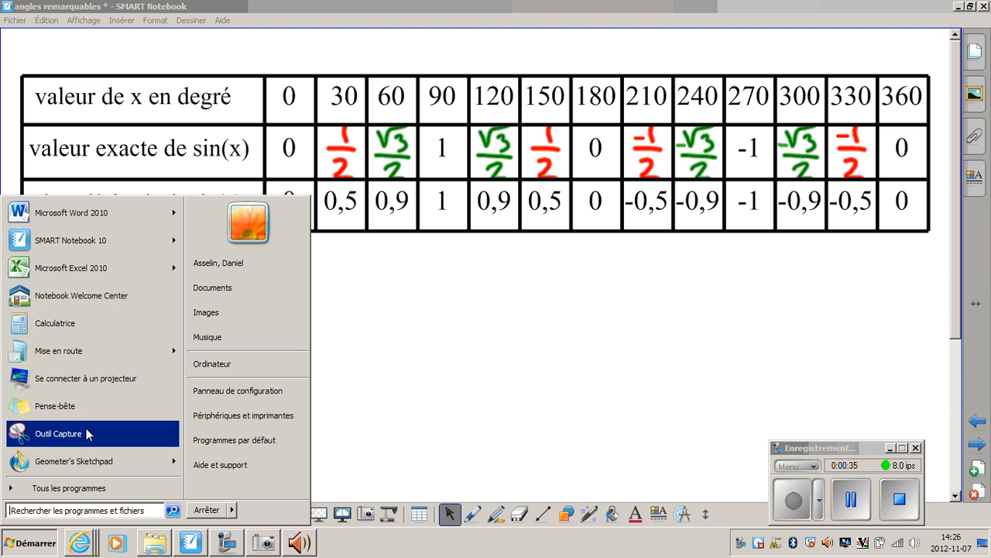
mouse_move(87, 458)
click(68, 488)
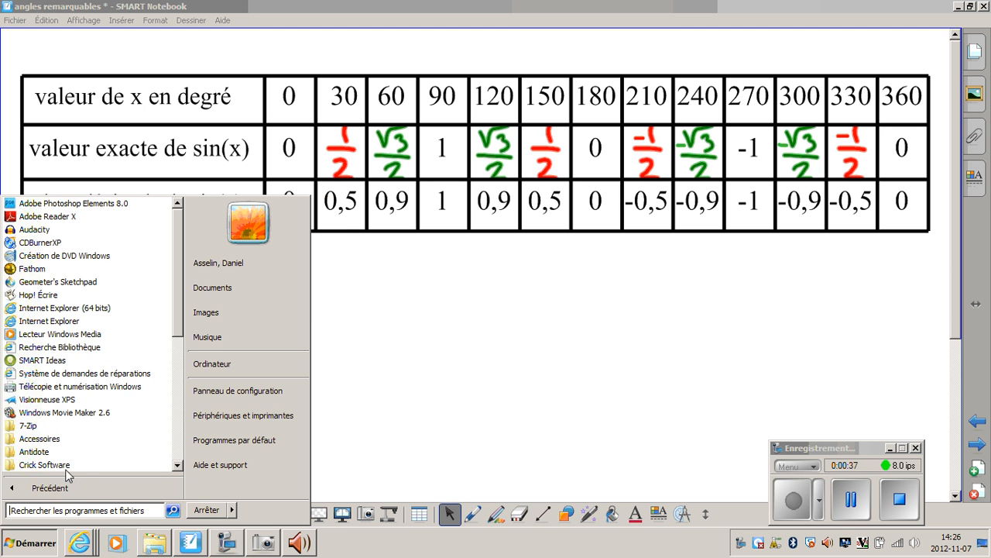
click(68, 281)
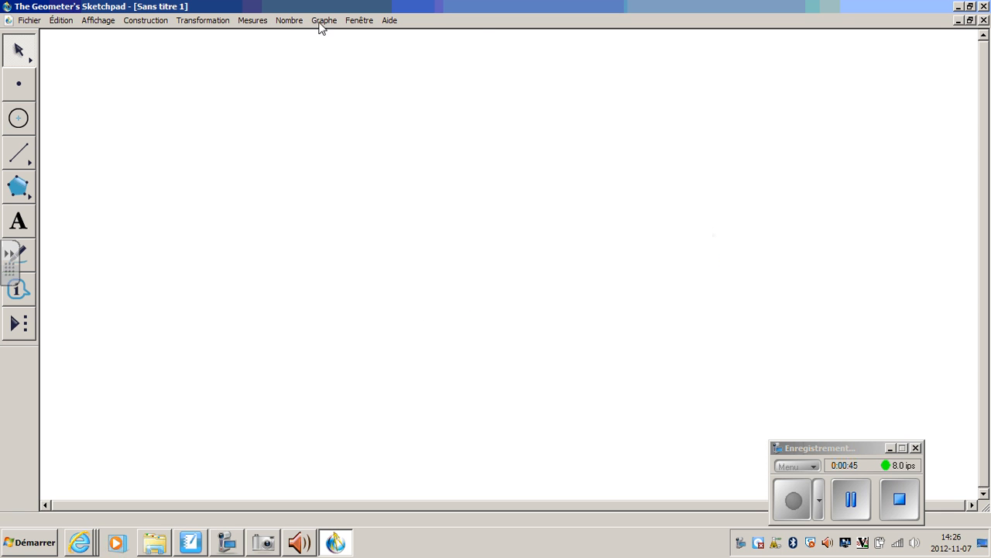
click(324, 22)
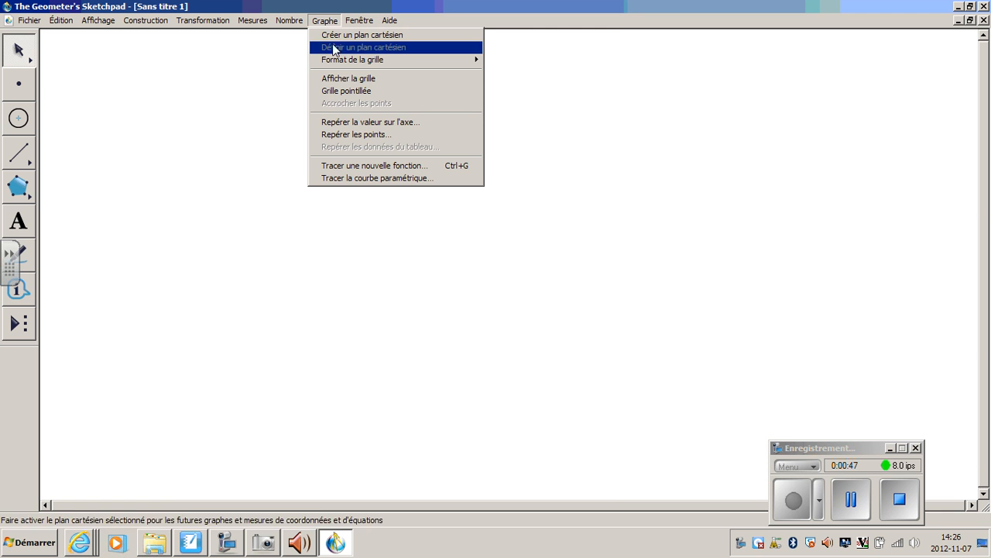
click(338, 37)
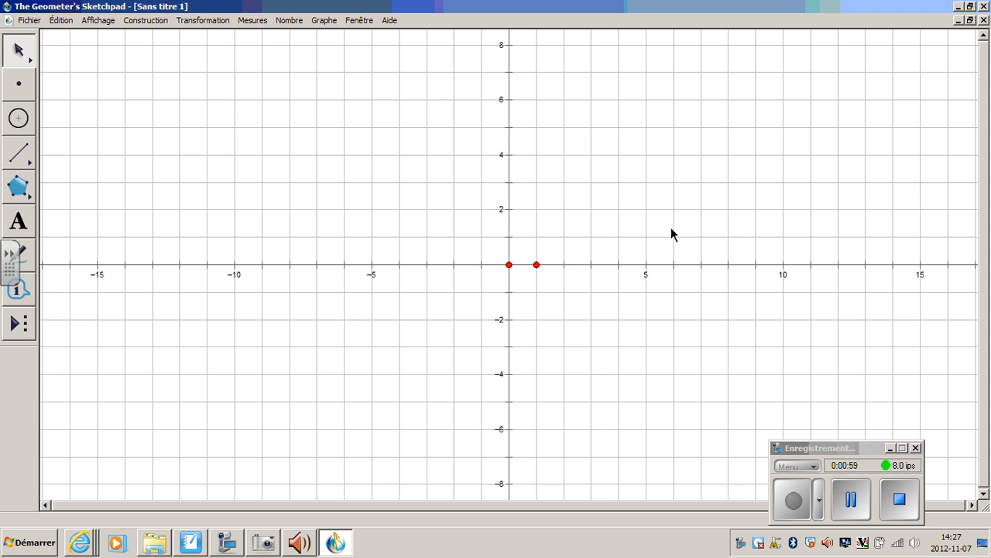
Make the grid rectangular and rescale the axes to span about ±1.5 vertically and about ±800 horizontally
click(325, 21)
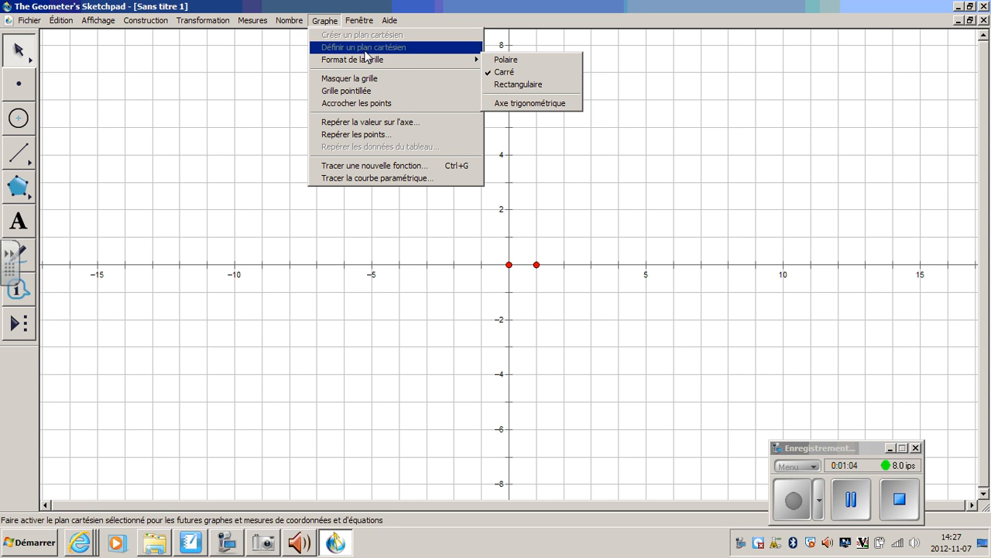
click(513, 84)
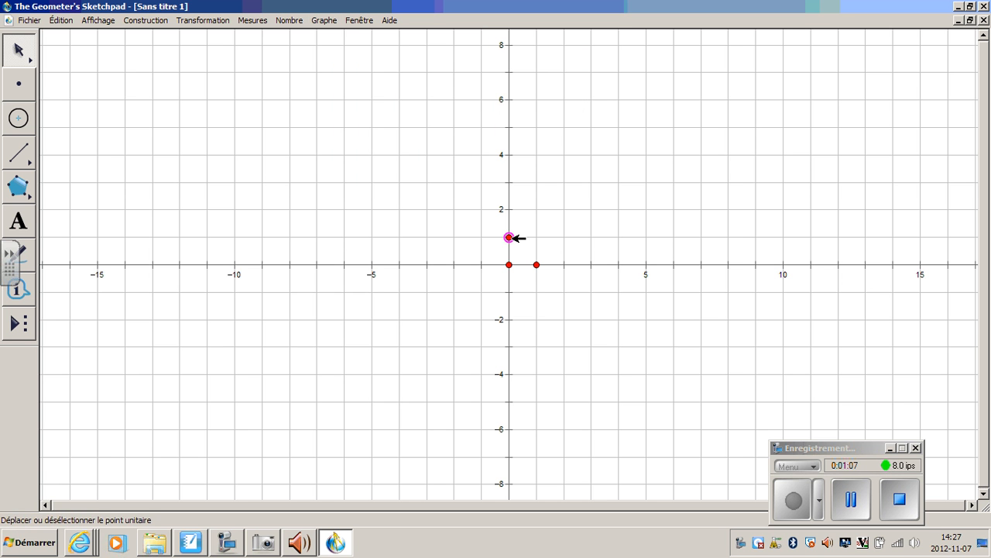
drag(515, 237, 519, 116)
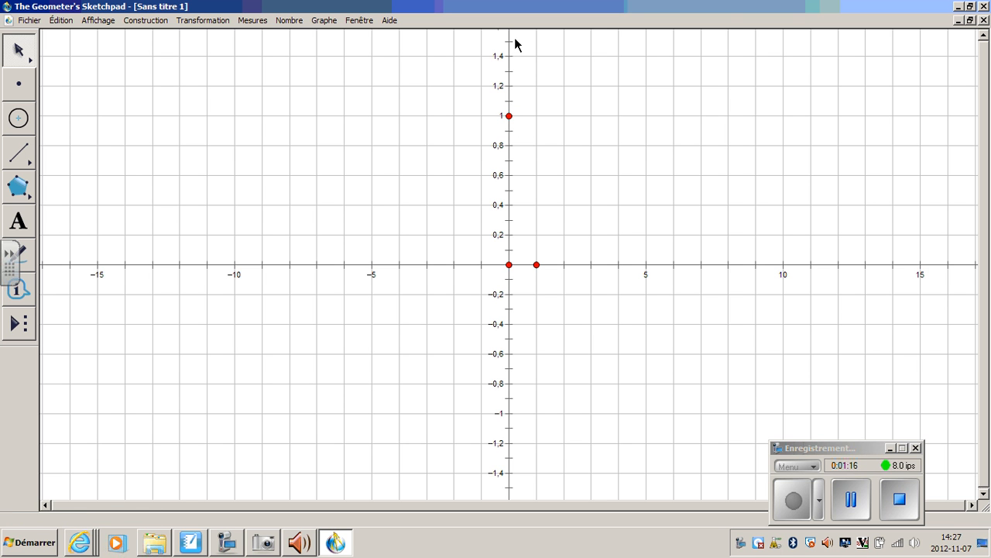
click(540, 266)
drag(539, 265, 516, 266)
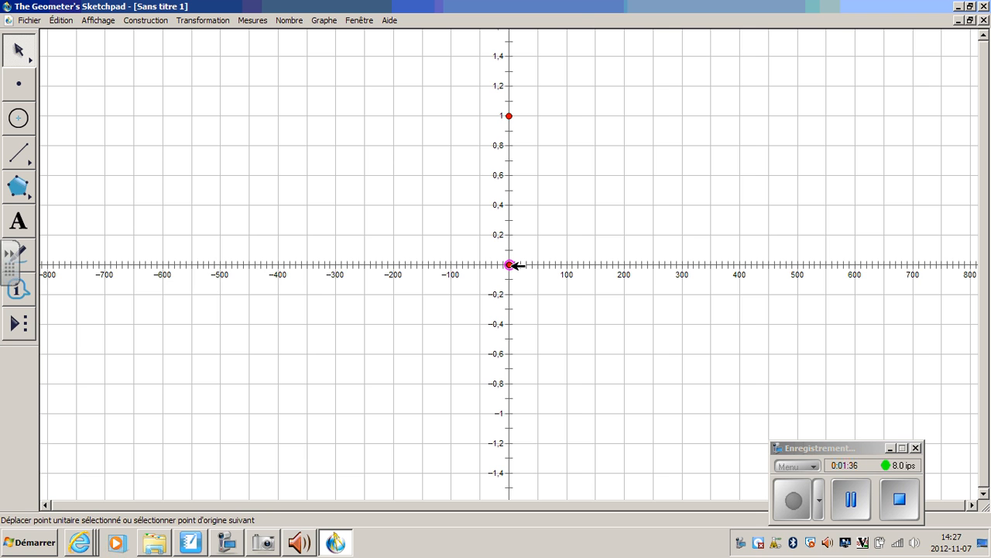
click(556, 311)
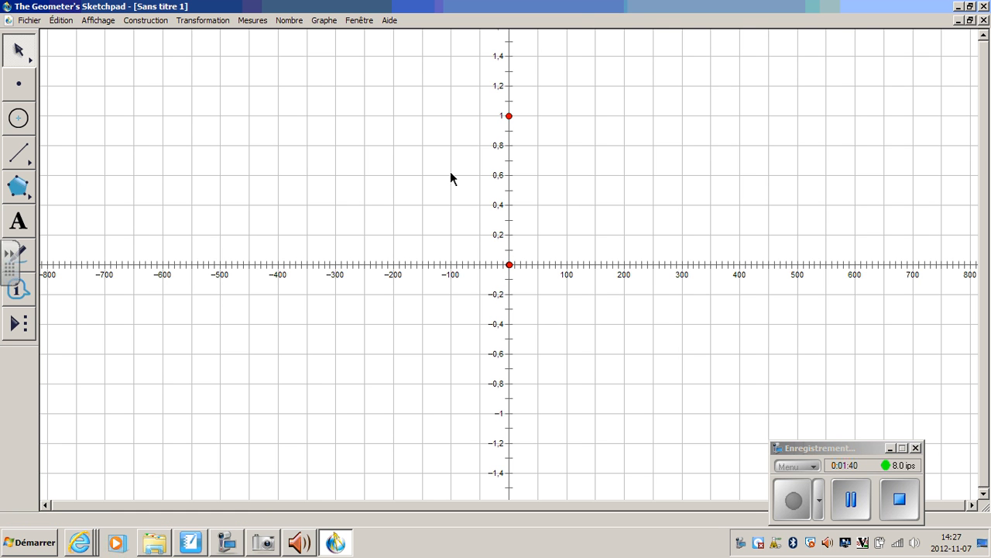
Plot the function f(x) = sin(x), keeping the angle units in degrees
click(325, 21)
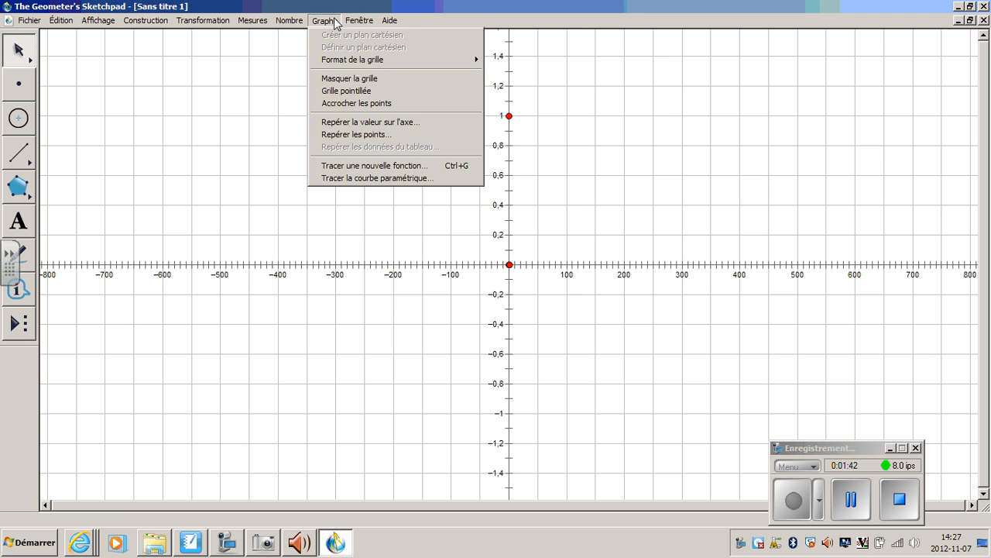
click(357, 166)
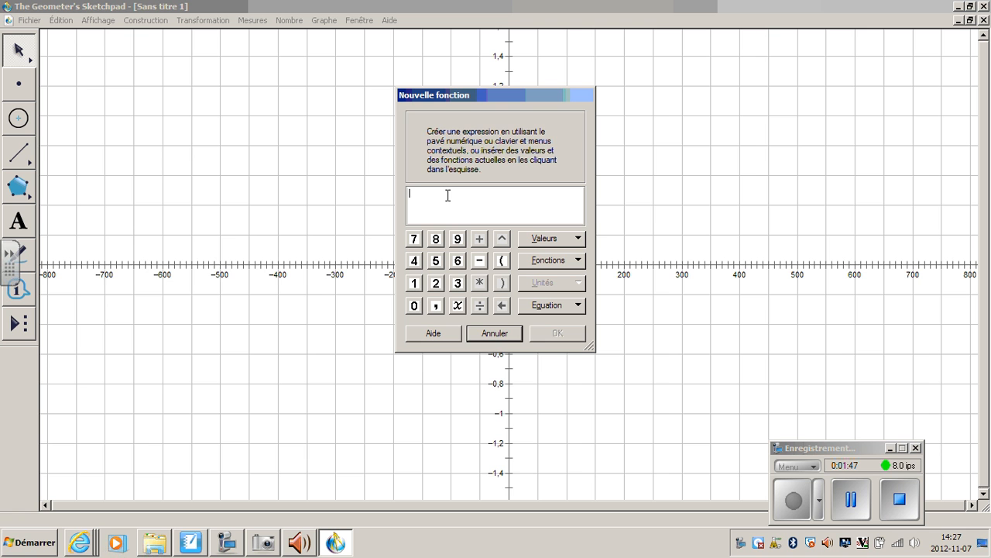
text(sin()
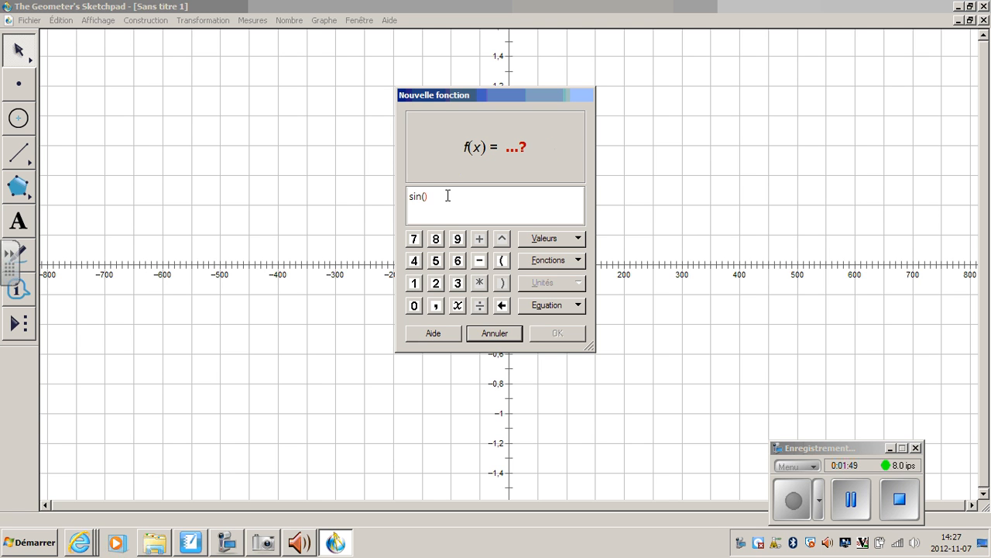
text(x)
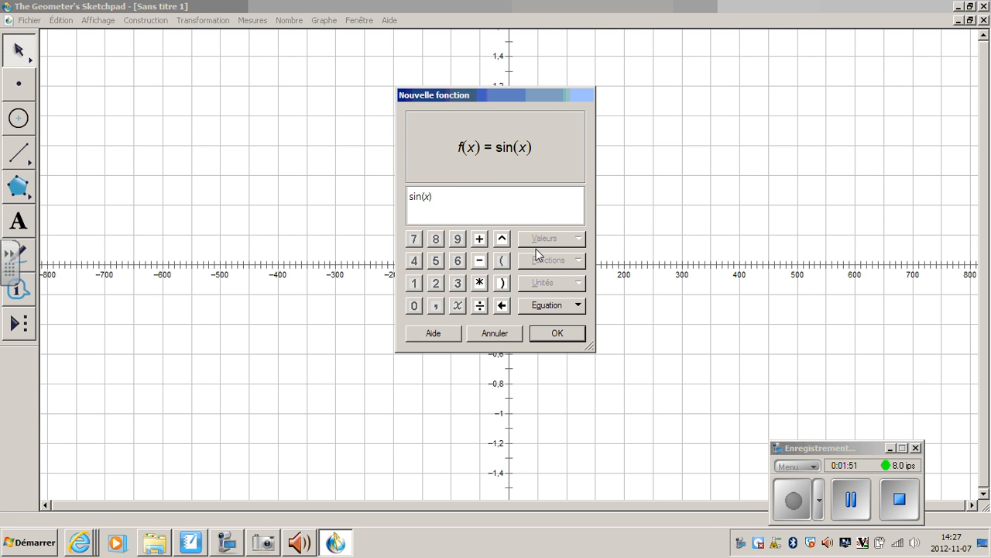
click(556, 333)
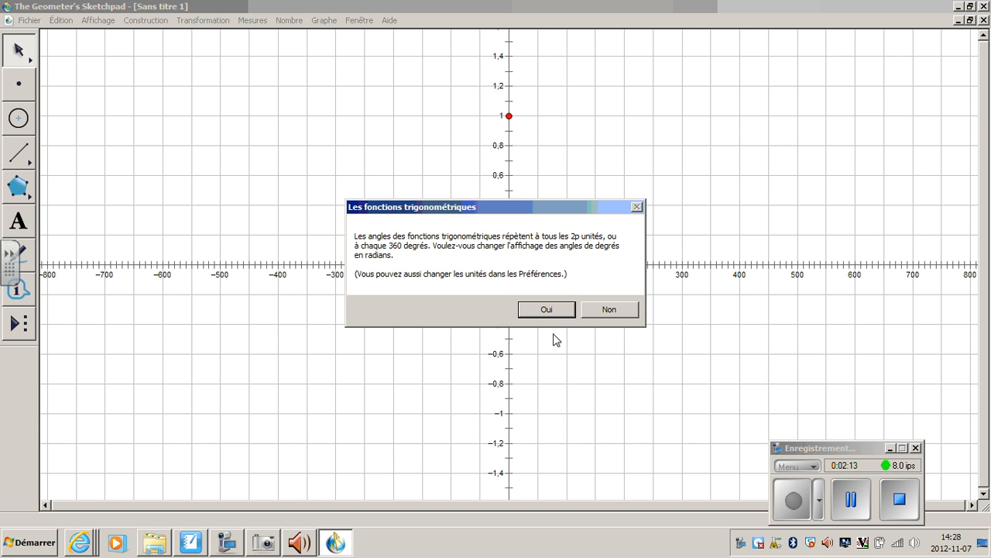
click(624, 308)
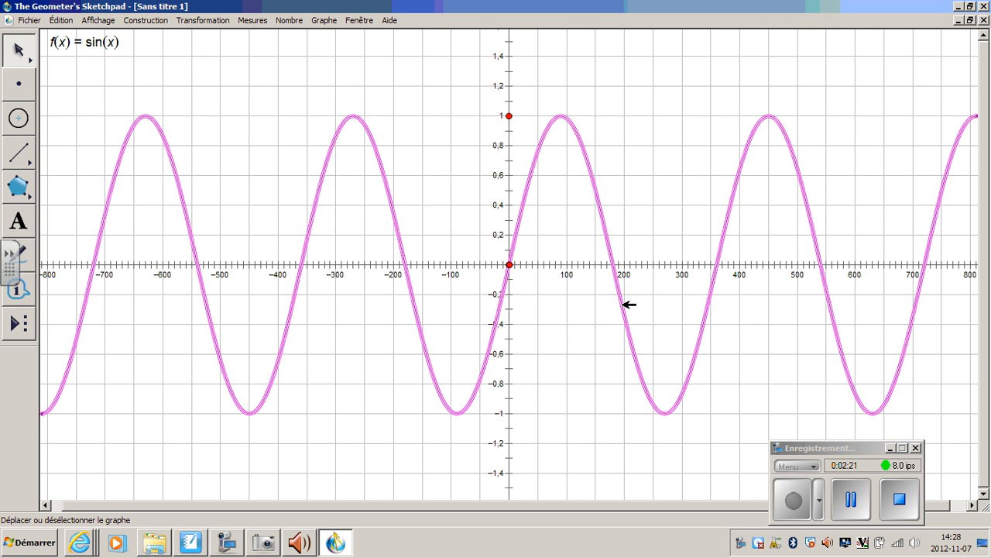
click(596, 321)
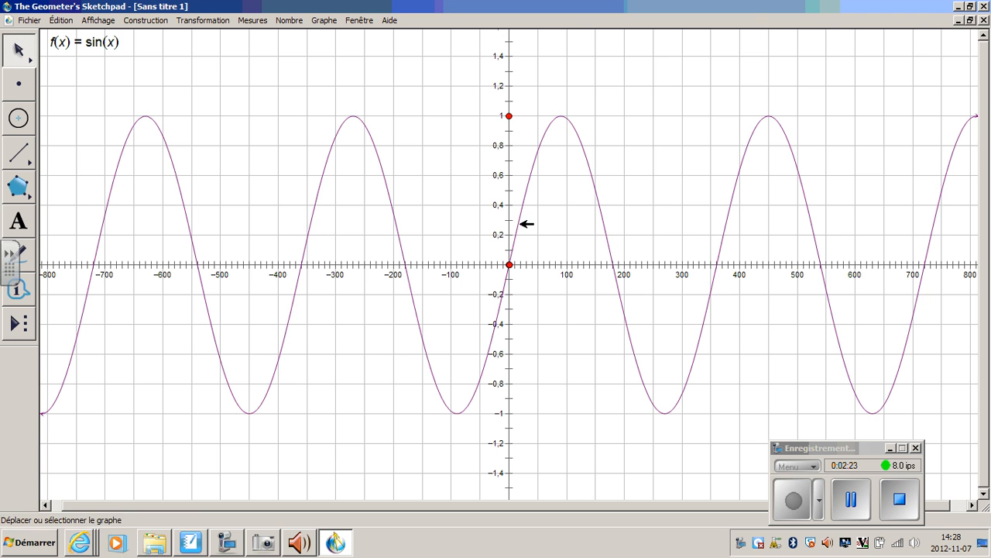
Colour both the sine curve and its equation label red
click(520, 224)
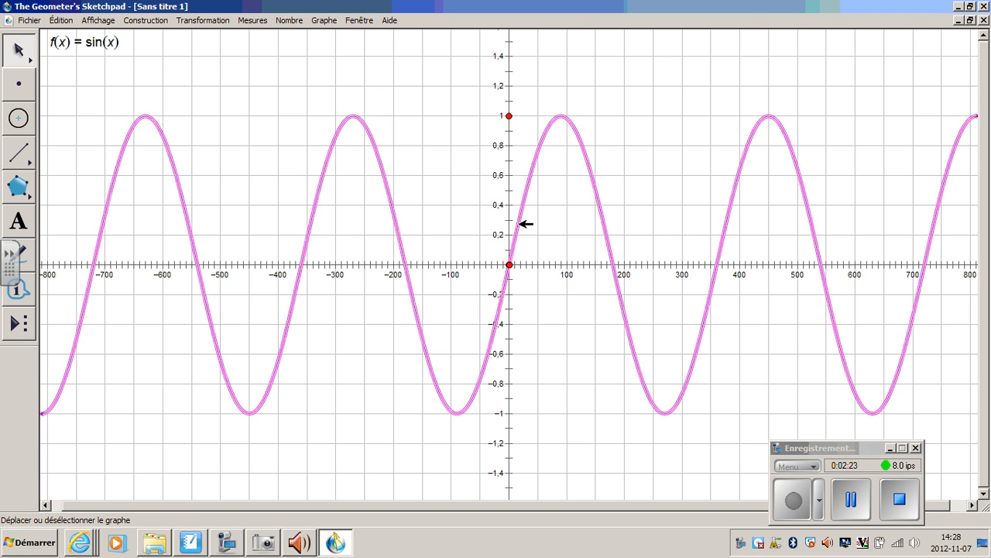
click(112, 42)
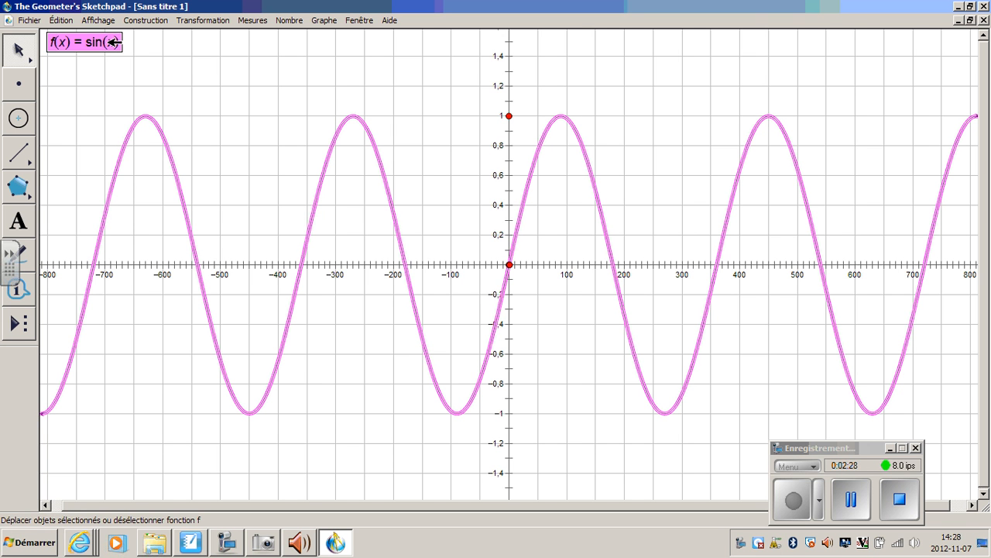
click(112, 42)
click(120, 43)
click(111, 22)
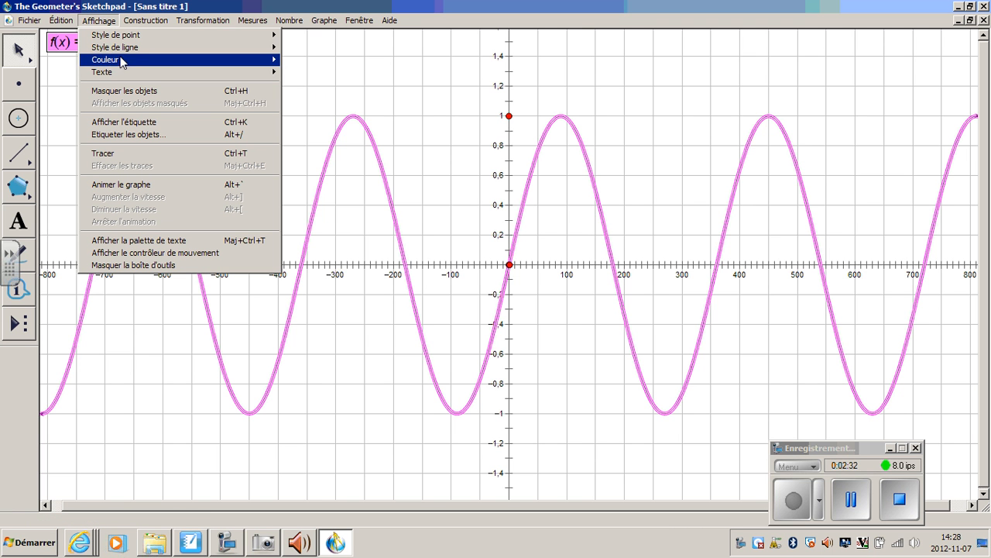
mouse_move(258, 62)
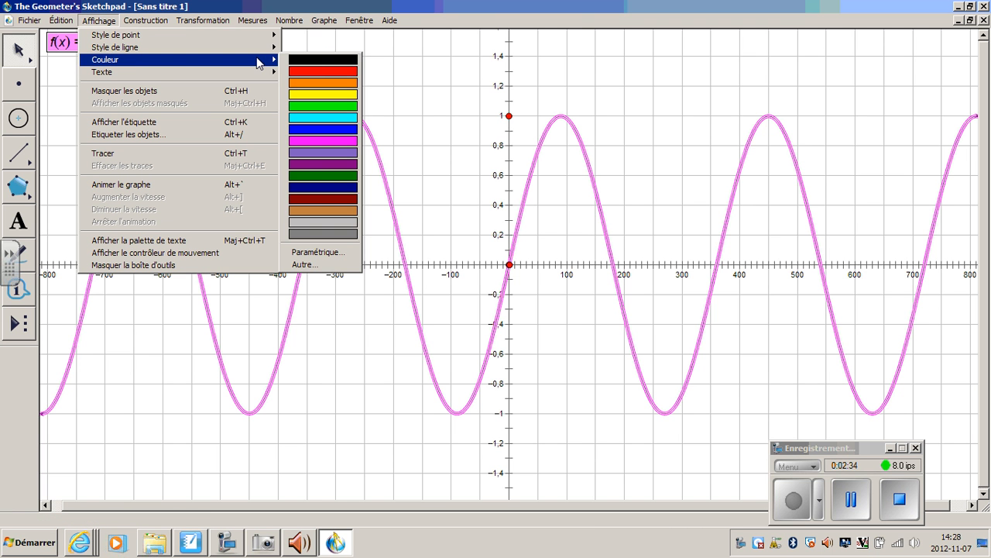
click(320, 79)
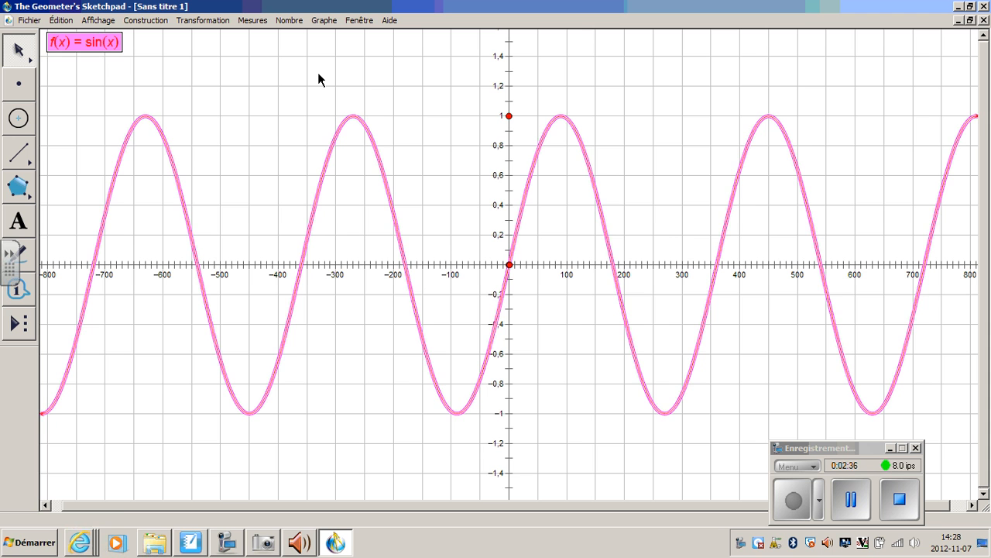
click(296, 103)
Move the f(x) = sin(x) label beside the curve, just above the negative x-axis between about -330 and -200
drag(114, 46, 385, 217)
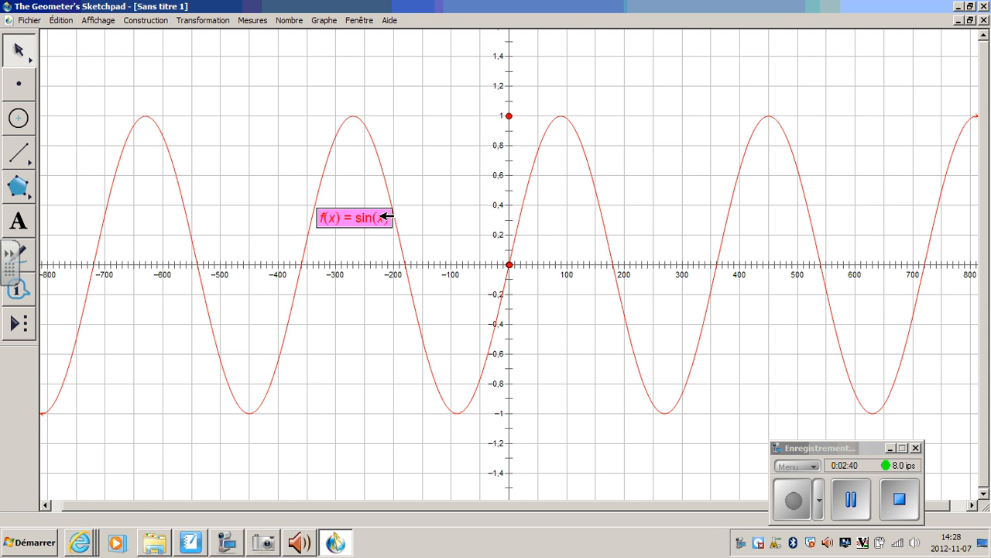
click(374, 143)
click(392, 130)
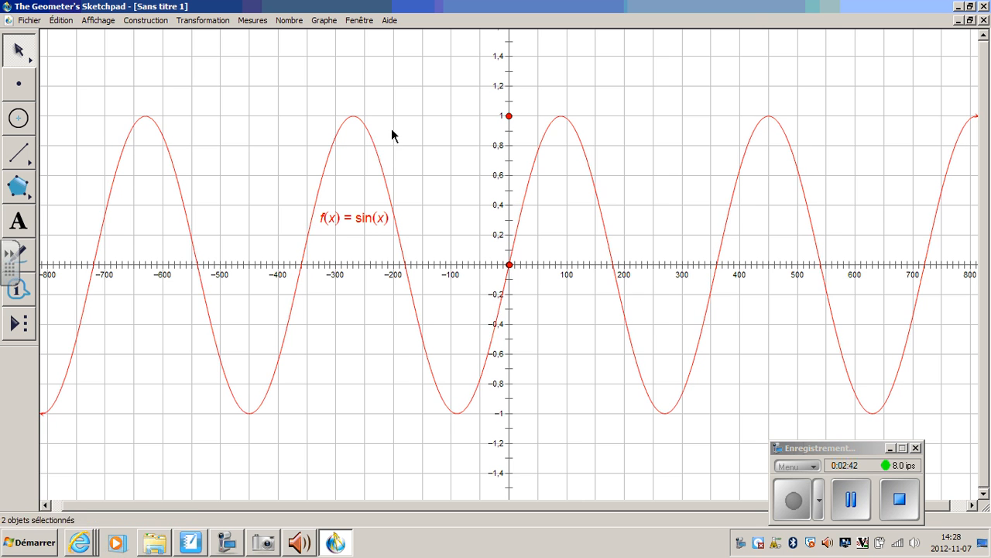
Give the sine curve a thicker line style
click(380, 146)
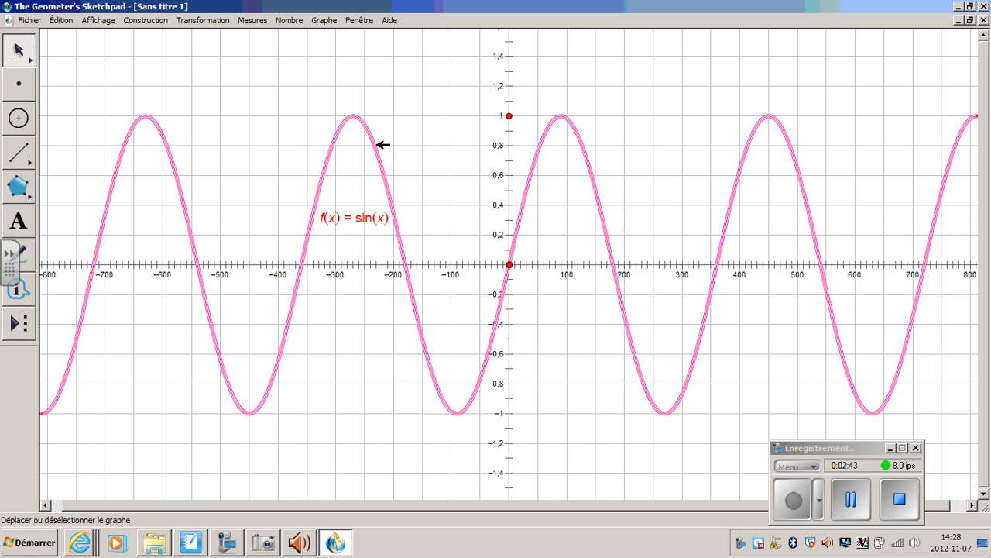
click(103, 21)
mouse_move(121, 52)
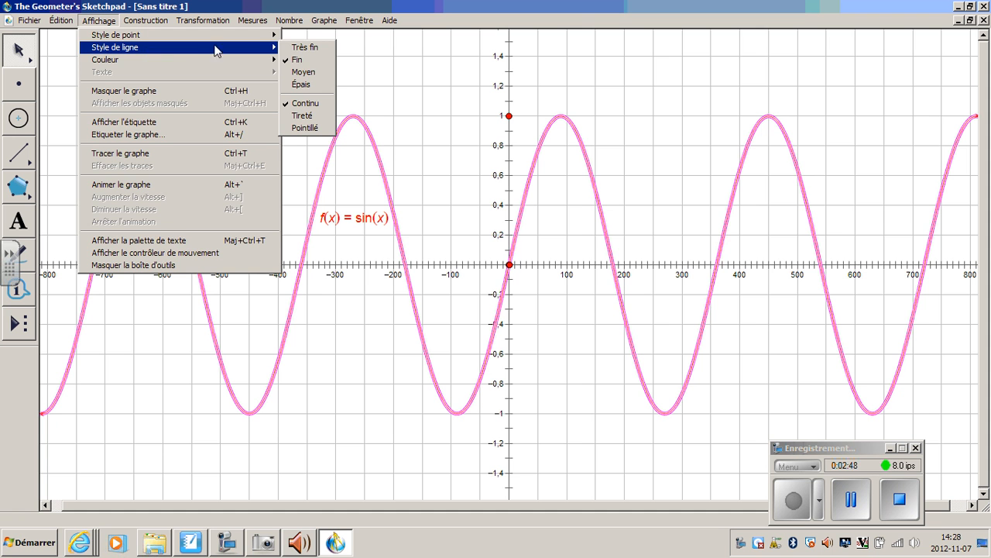
click(292, 86)
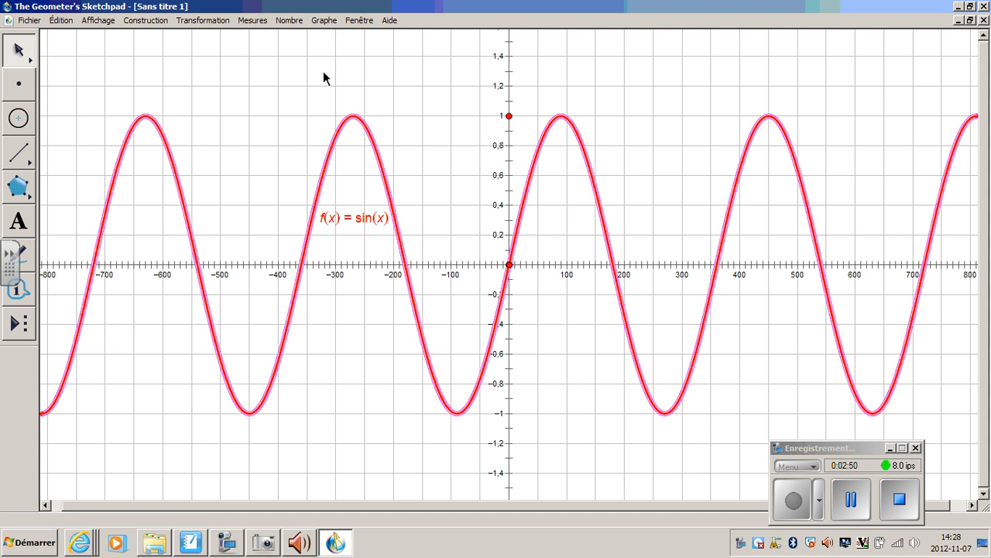
click(359, 87)
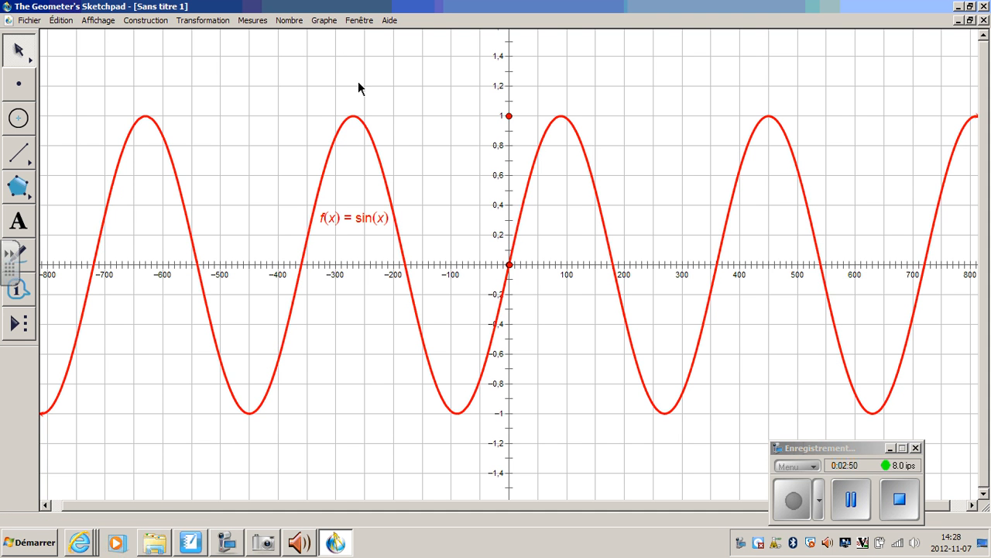
Plot a second function, g(x) = cos(x), on the same Cartesian plane
click(324, 20)
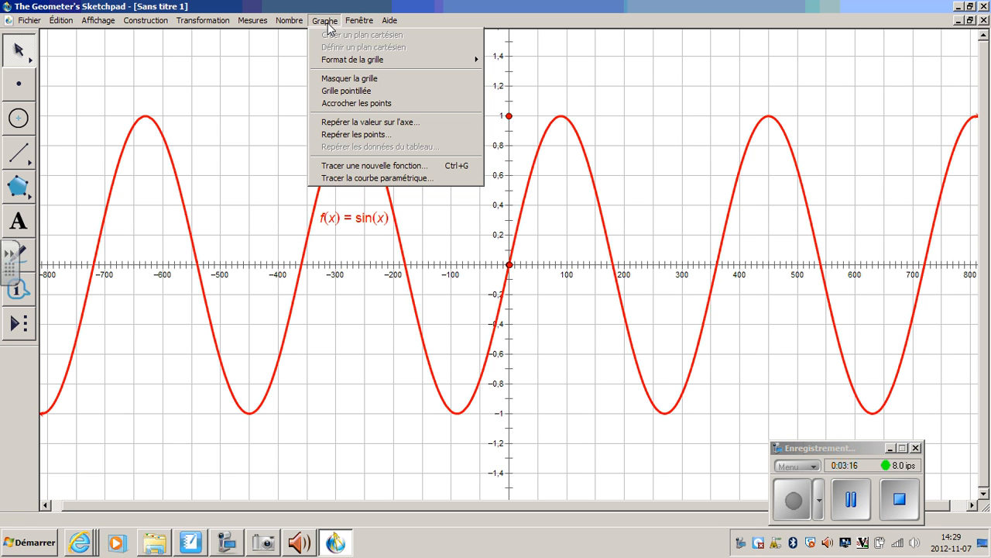
click(356, 174)
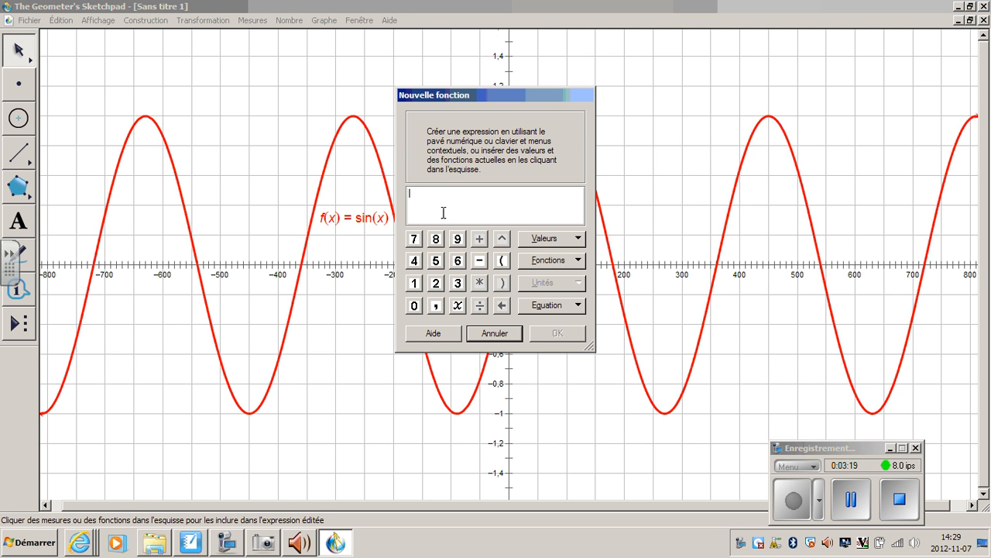
text(cos()
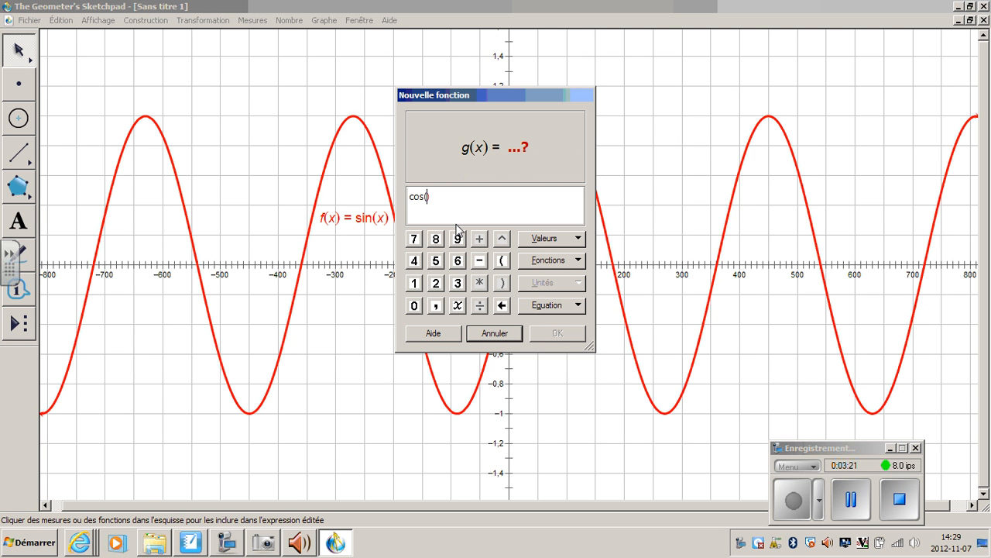
text(s)
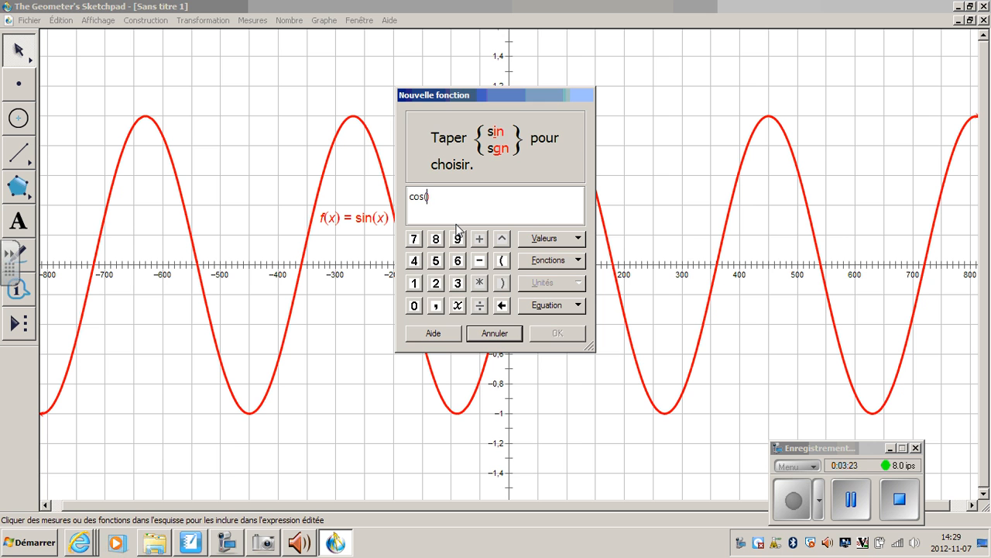
text(x)
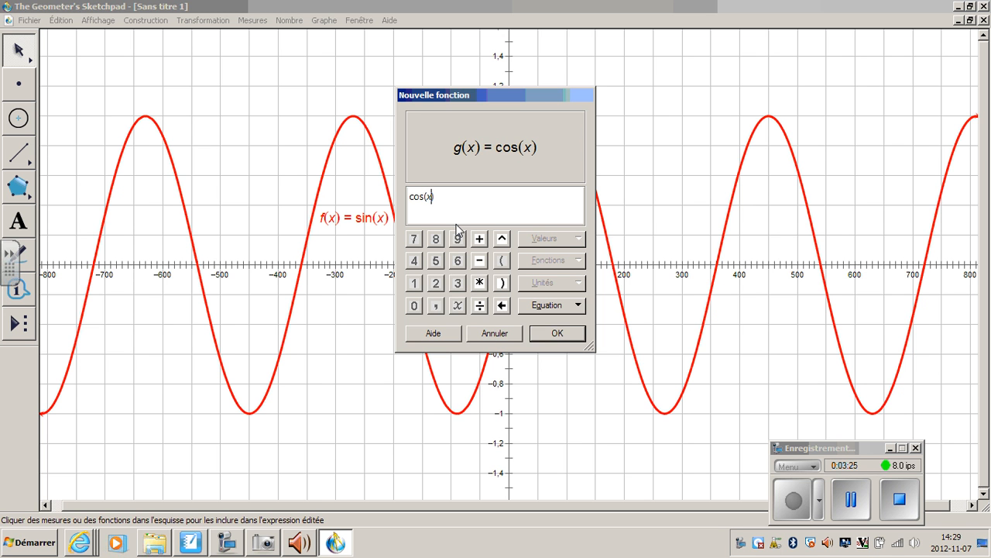
click(559, 338)
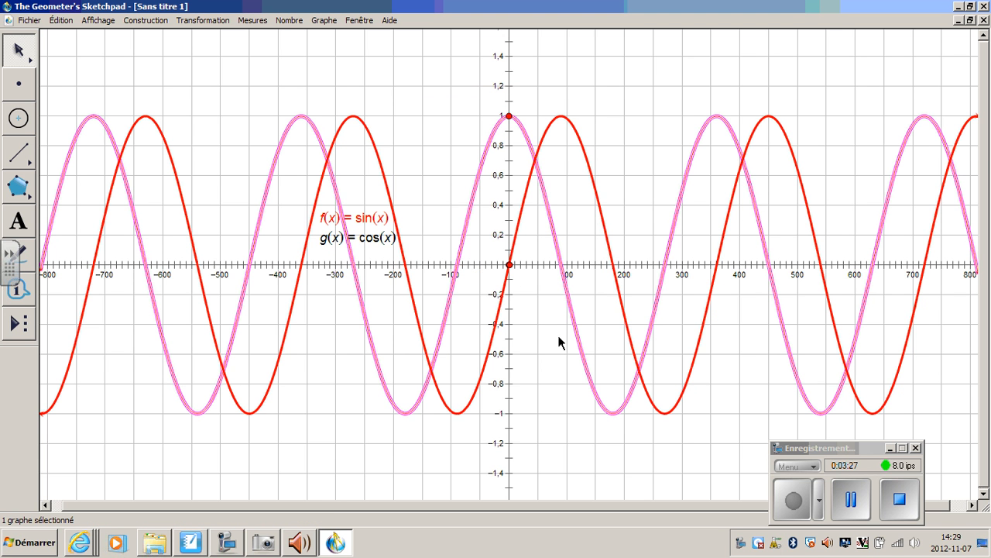
Give the cosine curve the medium (Moyen) line thickness and colour it blue
click(109, 25)
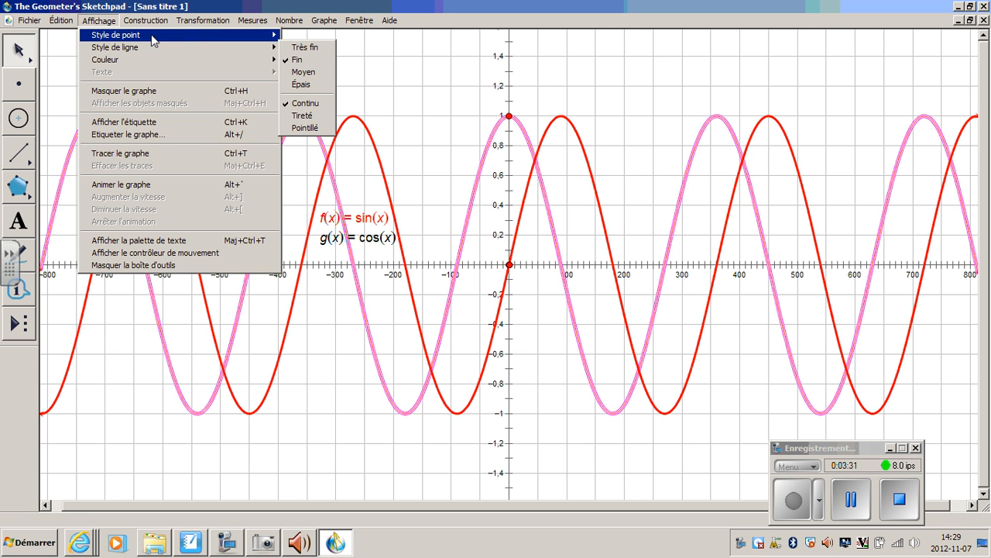
click(284, 72)
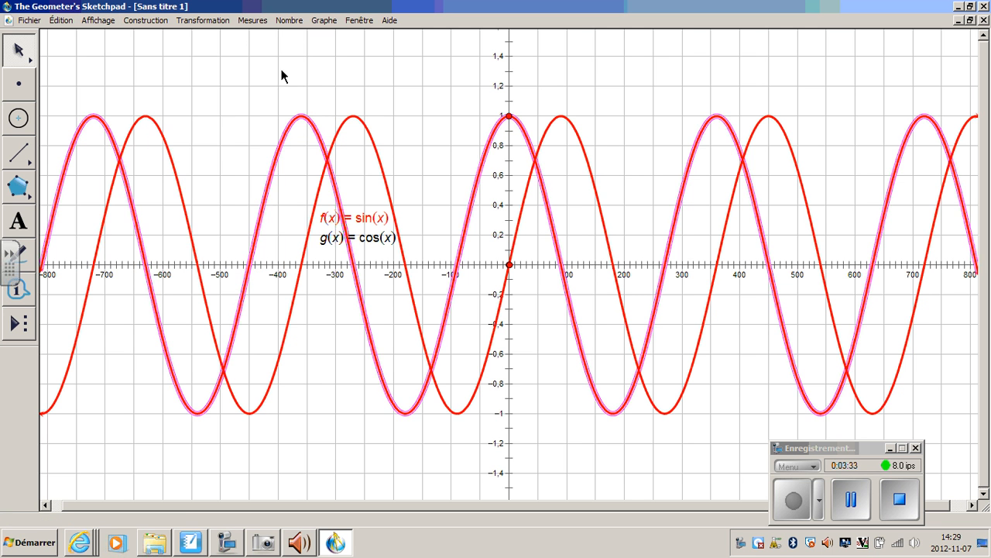
click(98, 20)
mouse_move(138, 59)
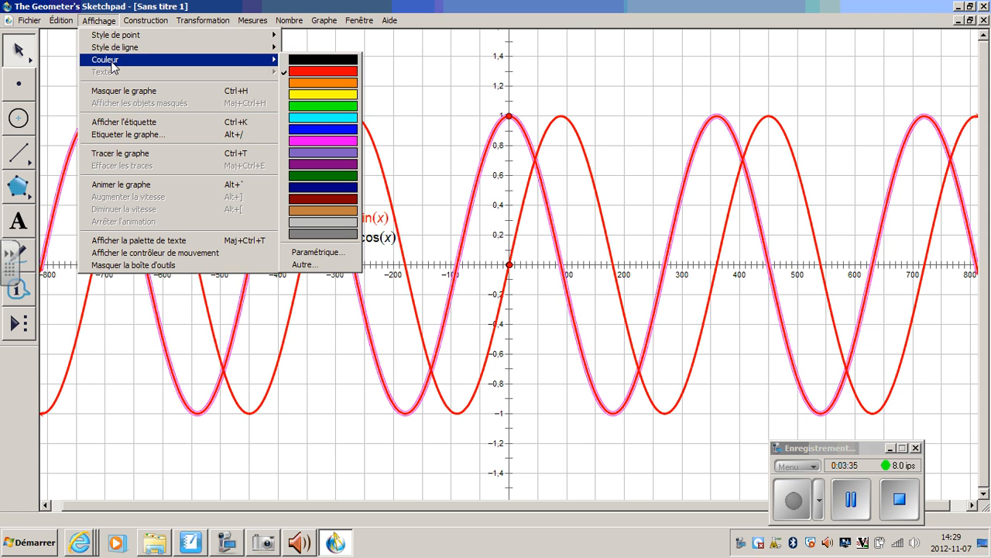
click(320, 130)
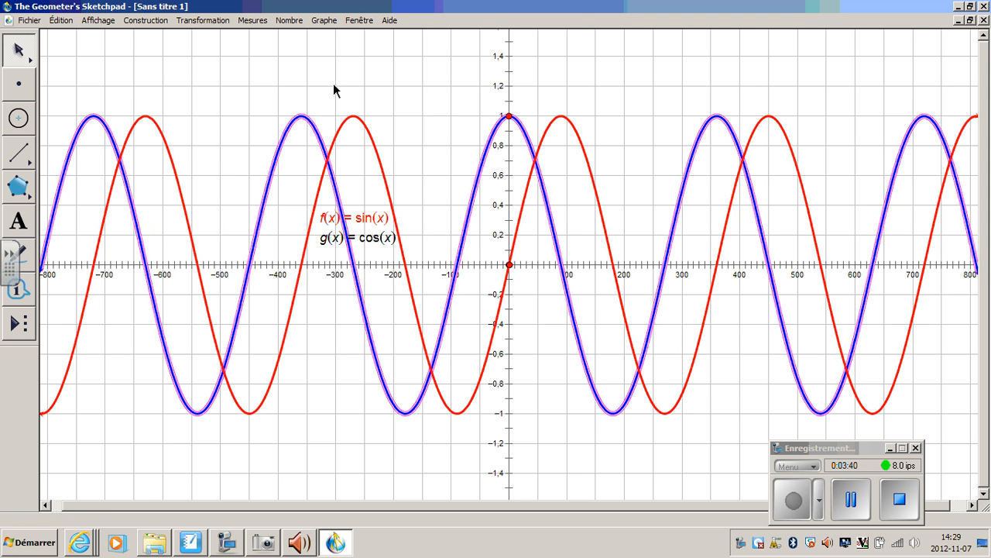
click(334, 89)
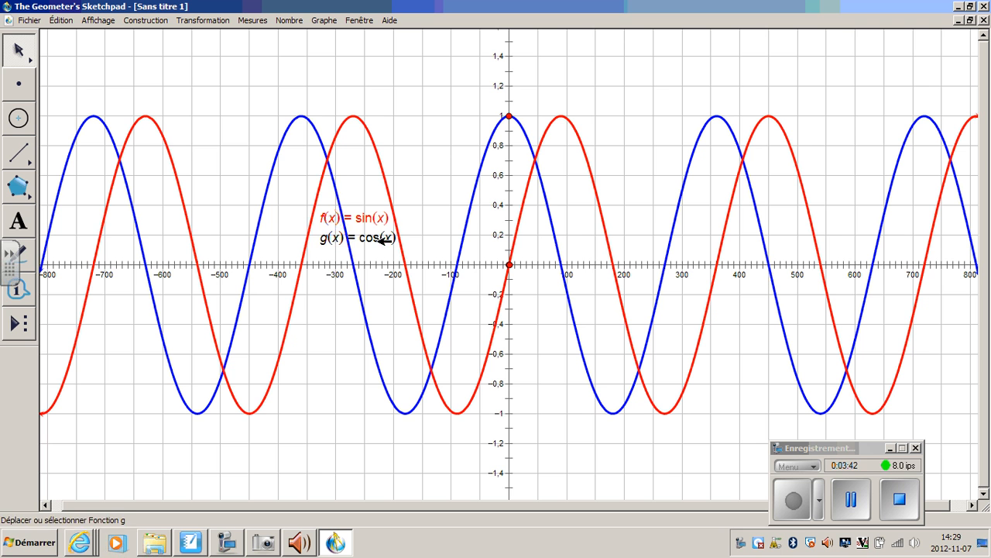
Move the g(x) = cos(x) label just left of the cosine peak at x = 0, at a height of about 0.8, and colour it blue
drag(383, 241, 473, 159)
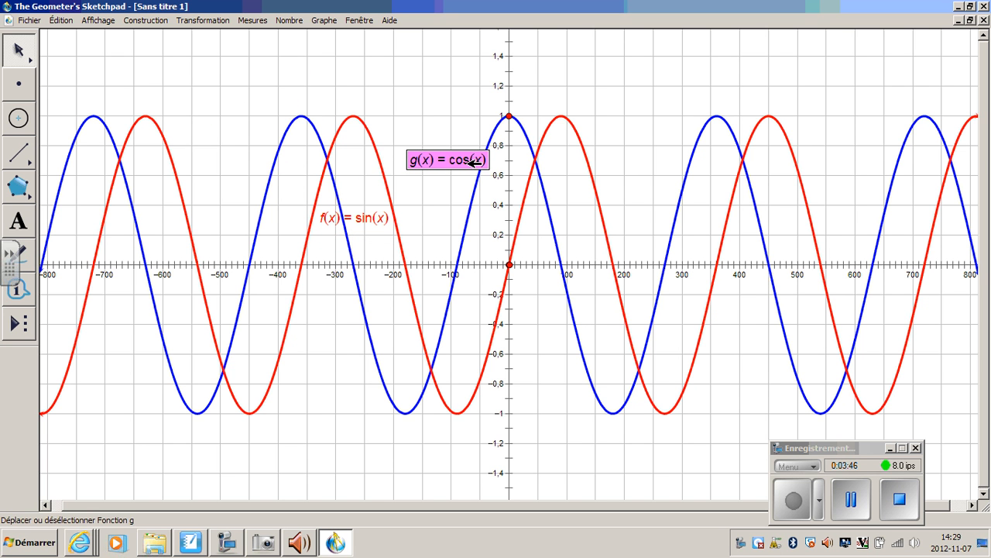
click(98, 20)
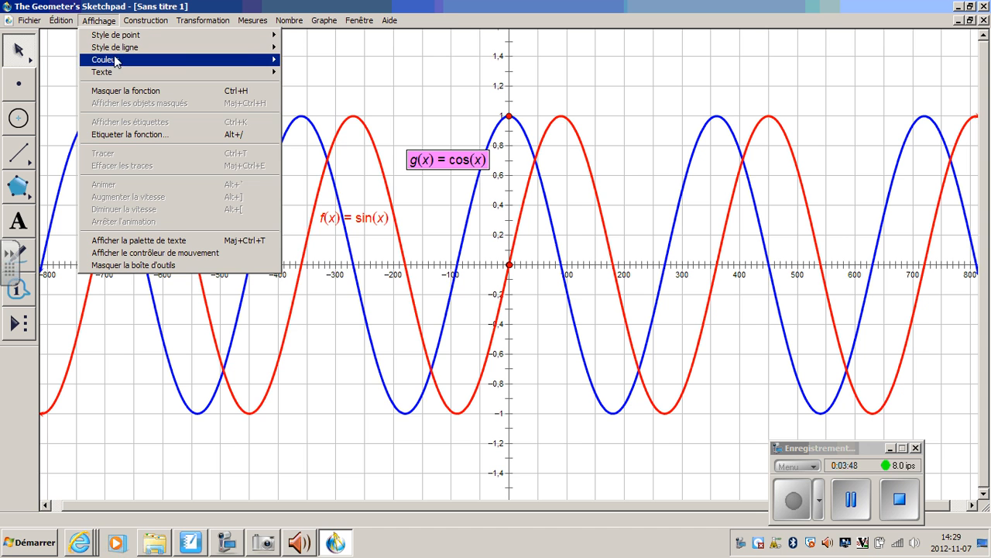
mouse_move(268, 68)
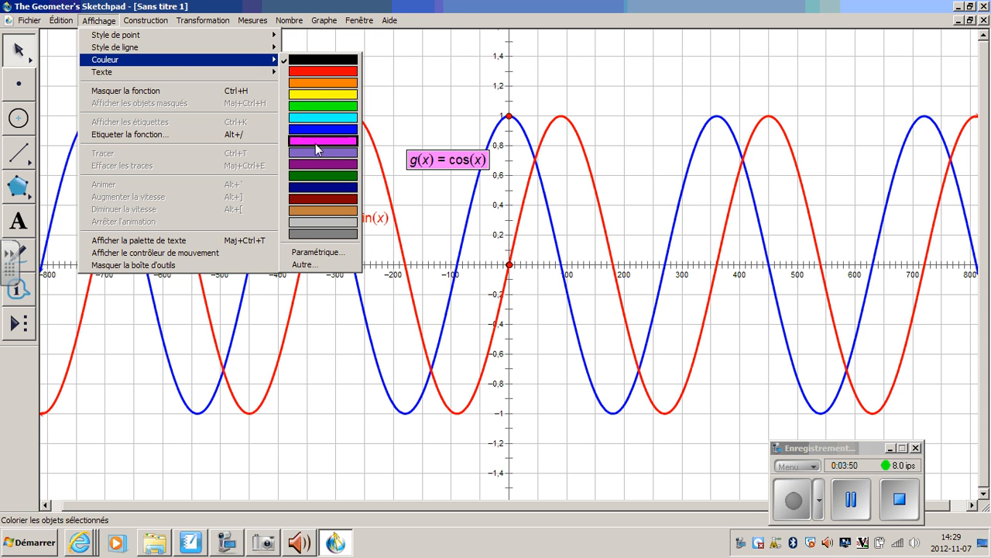
click(320, 133)
click(385, 130)
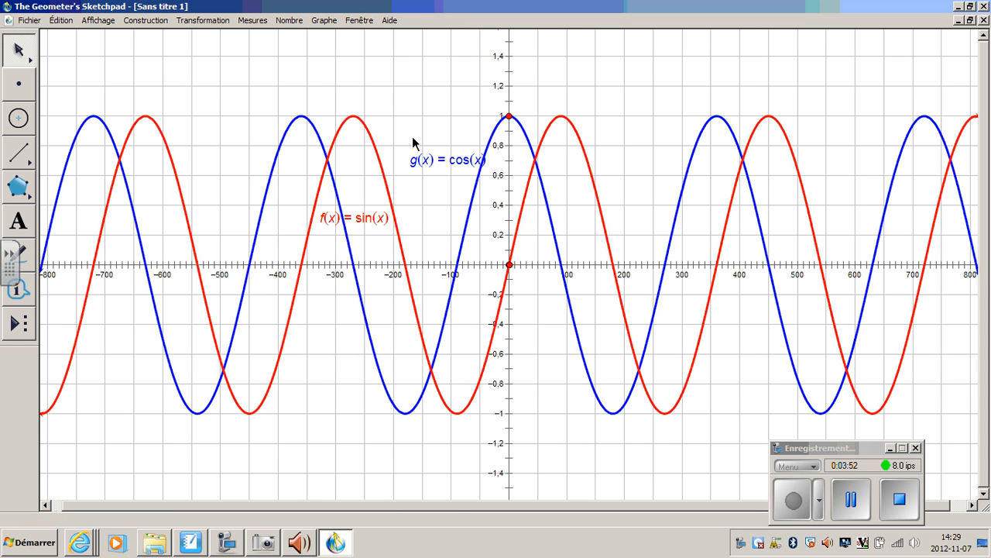
drag(425, 161, 421, 149)
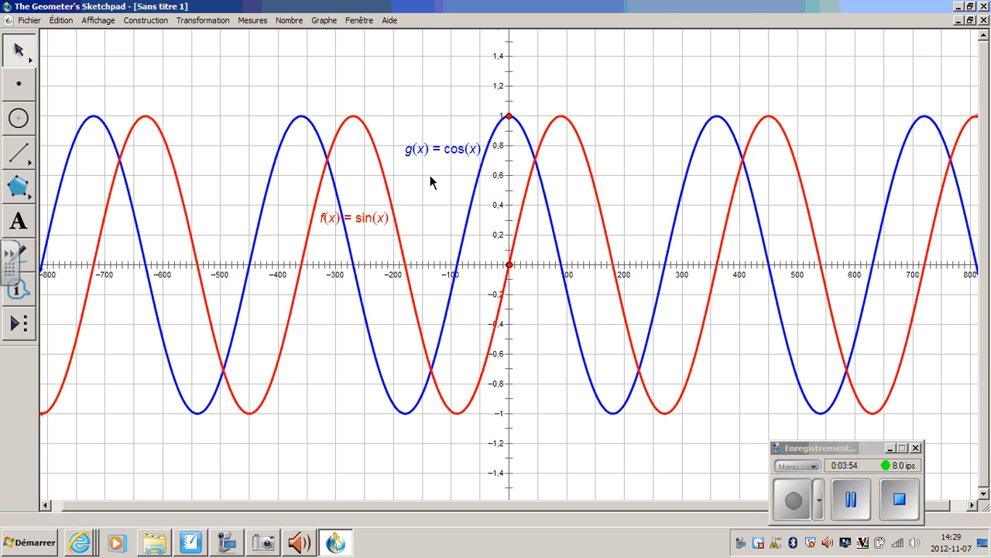